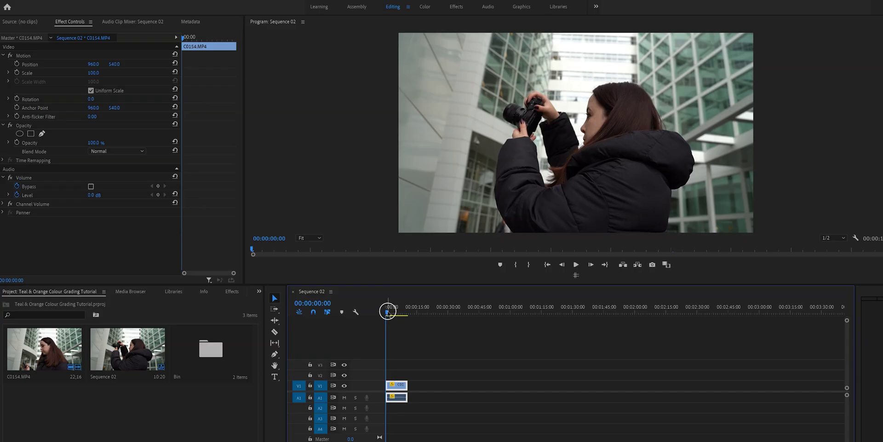
- Move the playhead to about 00:00:07:20, where the woman photographs the glass buildings
left_click_drag(387, 311, 404, 316)
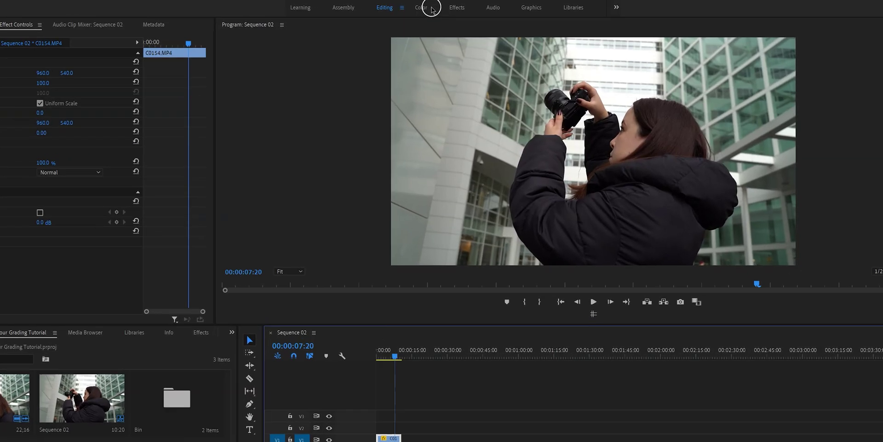
- In the Color workspace, select clip C0154.MP4 and cool it: Temperature about -14.6, Tint about 4.6
left_click(425, 7)
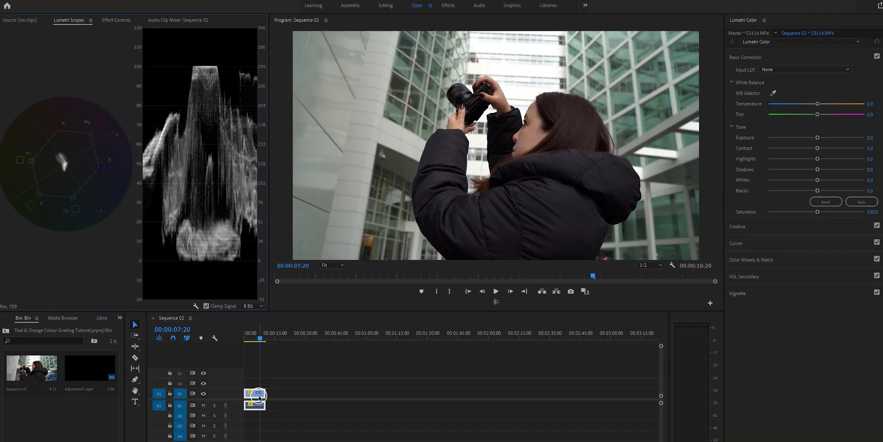
left_click(259, 395)
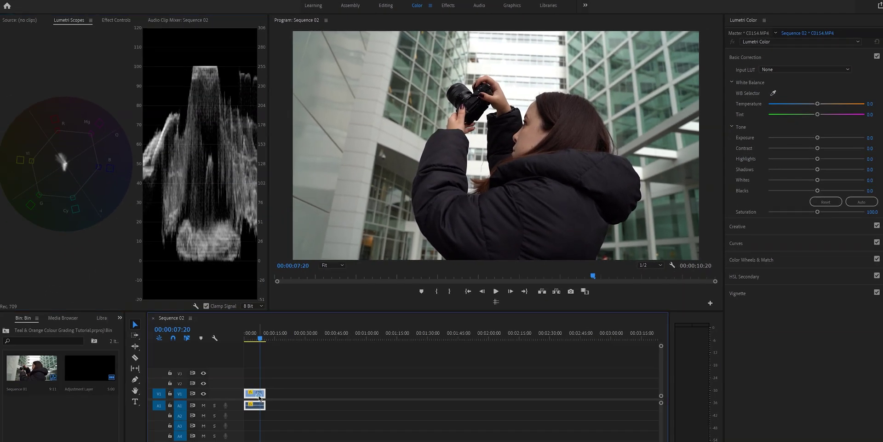
left_click(285, 390)
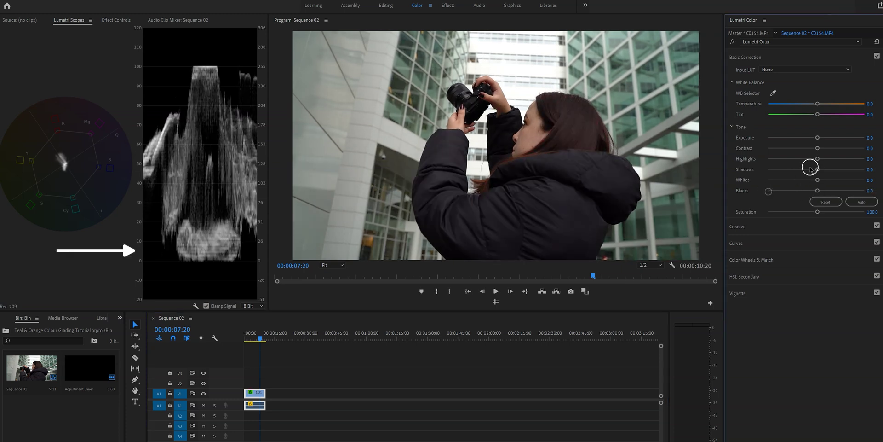
left_click_drag(817, 158, 882, 161)
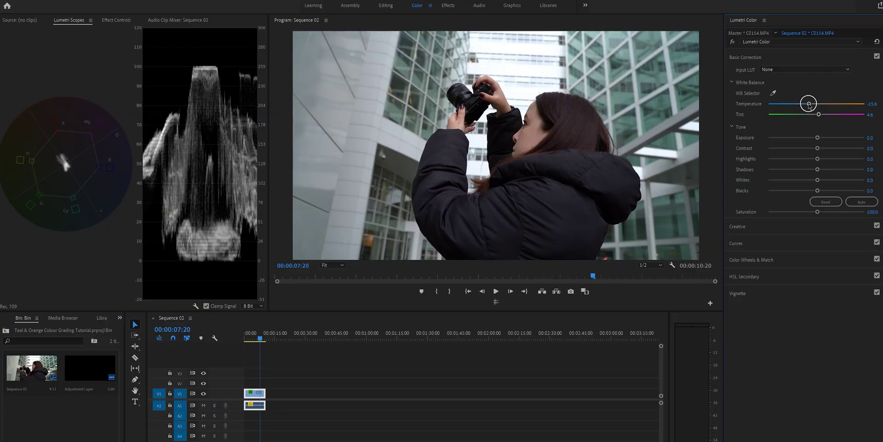
- Expand Curves, try and reset a master curve bend, and preview the red, green and blue channels
left_click(748, 245)
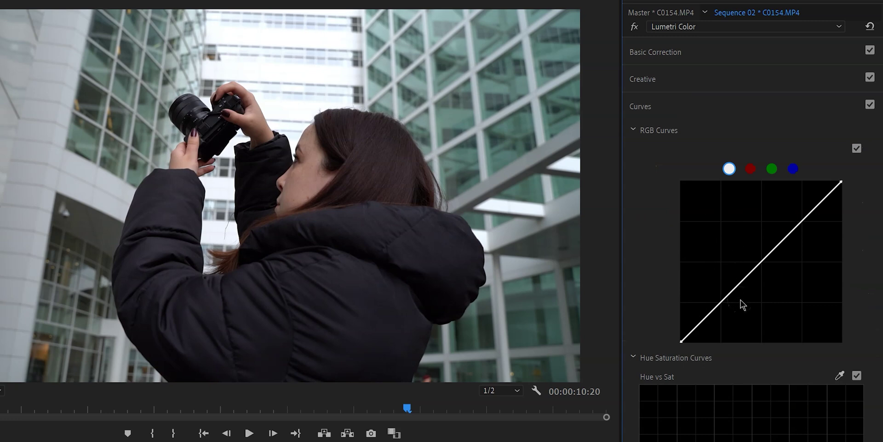
left_click_drag(751, 271, 724, 246)
double_click(722, 244)
left_click(751, 170)
left_click(772, 168)
left_click(793, 168)
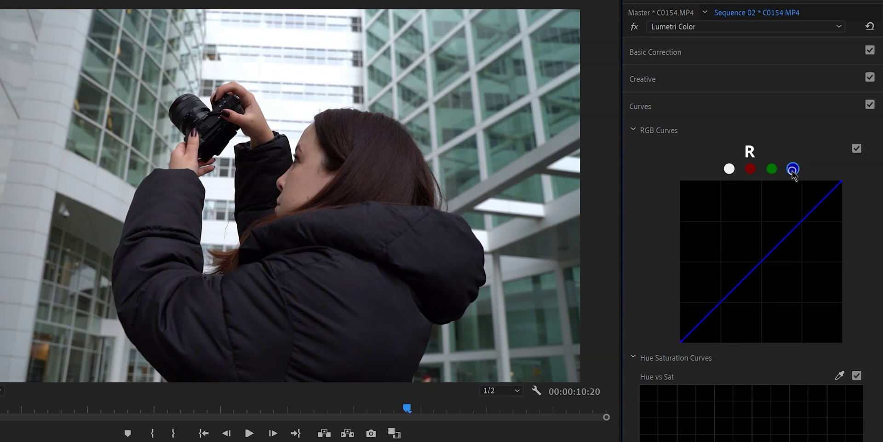
left_click(729, 169)
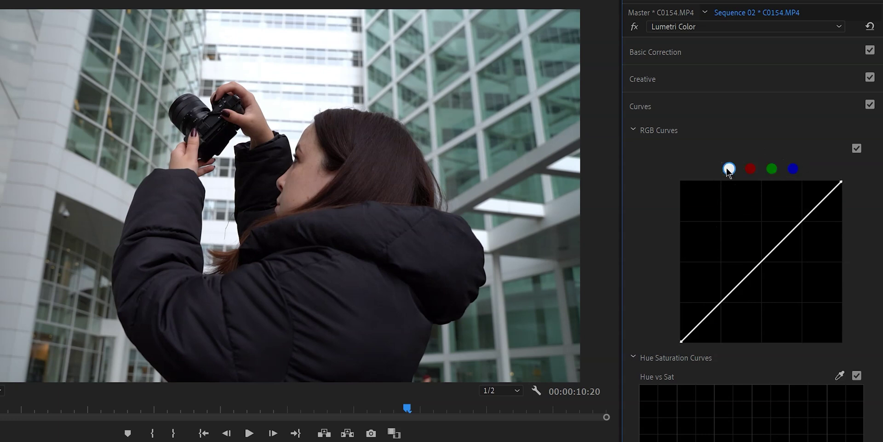
- Shape an S on the master RGB curve with deeper shadows and tamed highlights, then compare before and after
left_click(720, 303)
left_click(801, 222)
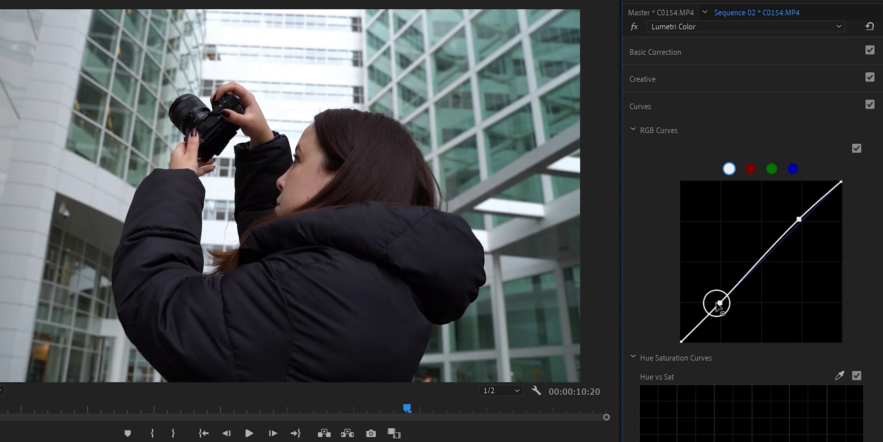
mouse_move(720, 302)
left_mouse_down()
mouse_move(723, 315)
mouse_move(697, 329)
mouse_move(723, 310)
left_mouse_up()
left_click(695, 328)
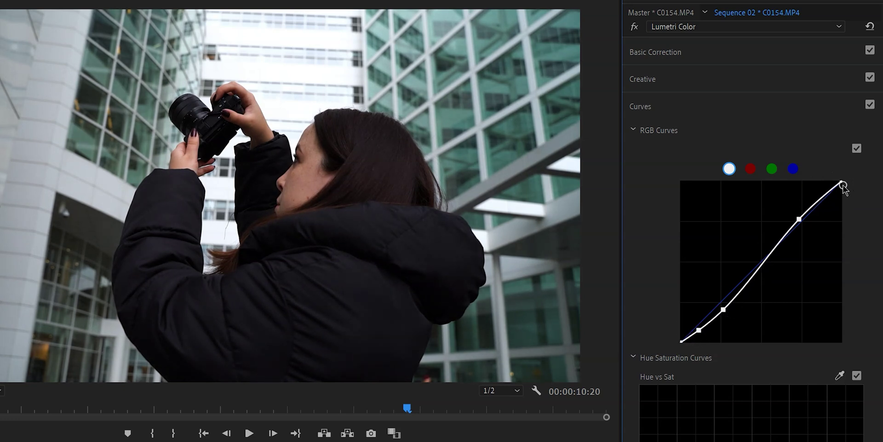
left_click_drag(841, 182, 843, 186)
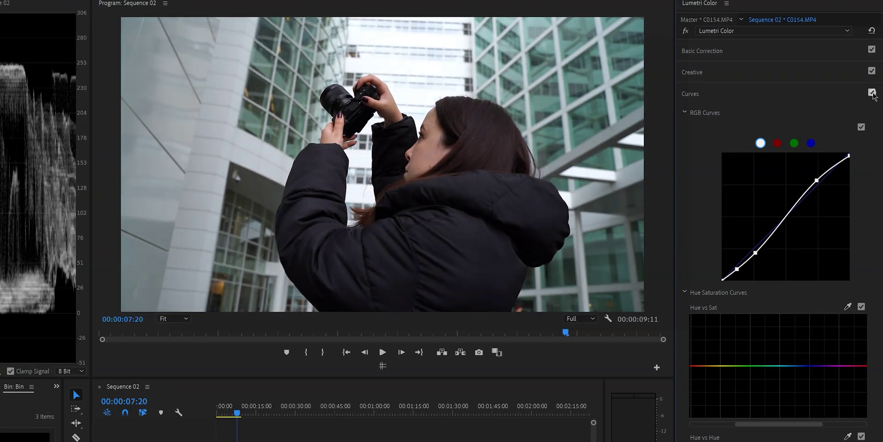
left_click(870, 104)
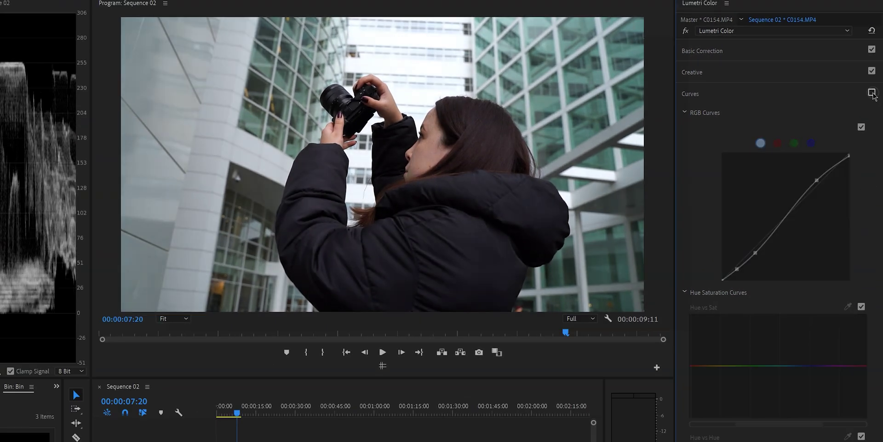
left_click(872, 92)
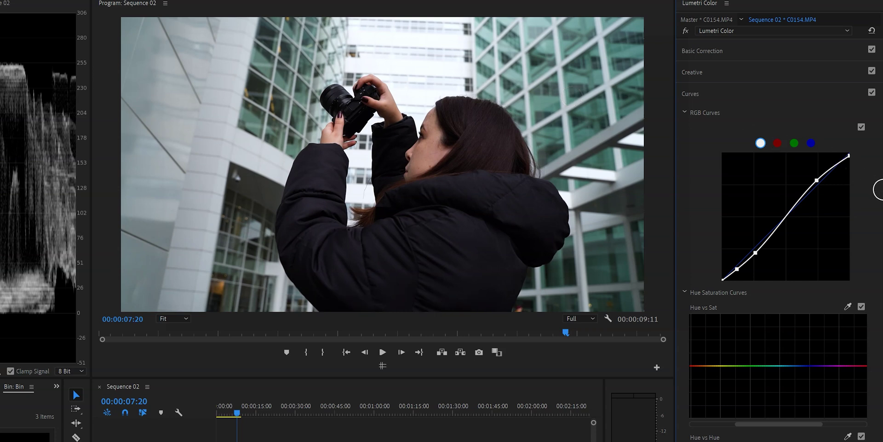
- Scroll to Hue vs Hue, try a dip on the curve, then reset it flat
scroll(879, 190, "down", 5)
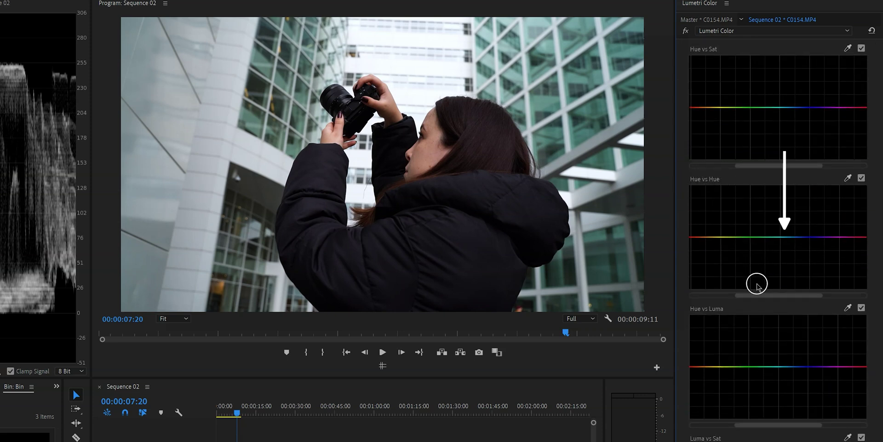
mouse_move(757, 295)
left_mouse_down()
mouse_move(690, 294)
mouse_move(846, 294)
left_mouse_up()
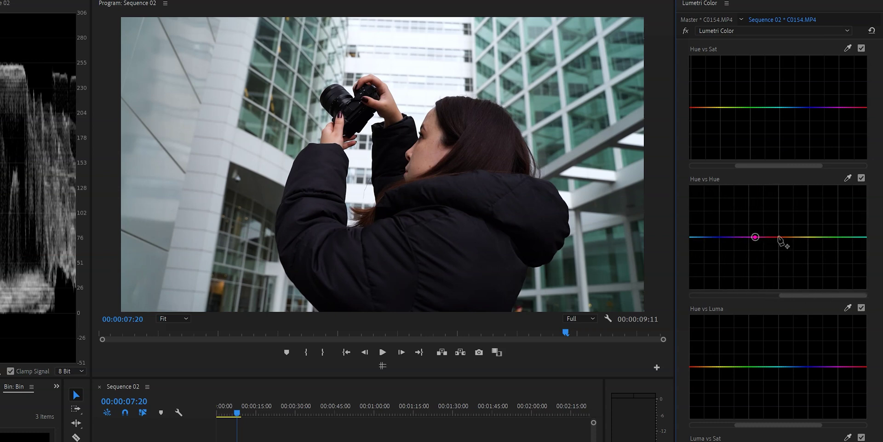
left_click(793, 237)
left_click_drag(781, 237, 778, 273)
double_click(777, 275)
- Sample the green windows and dip the Hue vs Hue curve to shift greens toward teal
left_click(847, 178)
left_click_drag(823, 295, 728, 291)
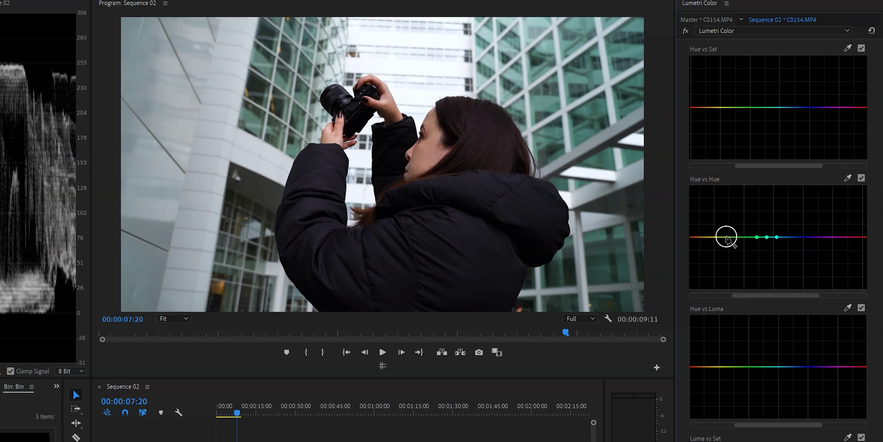
left_click(731, 236)
left_click(767, 238)
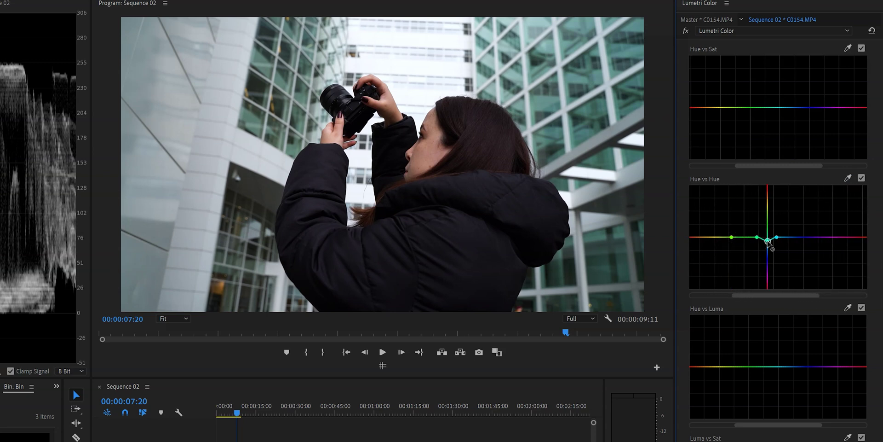
left_click_drag(765, 238, 755, 243)
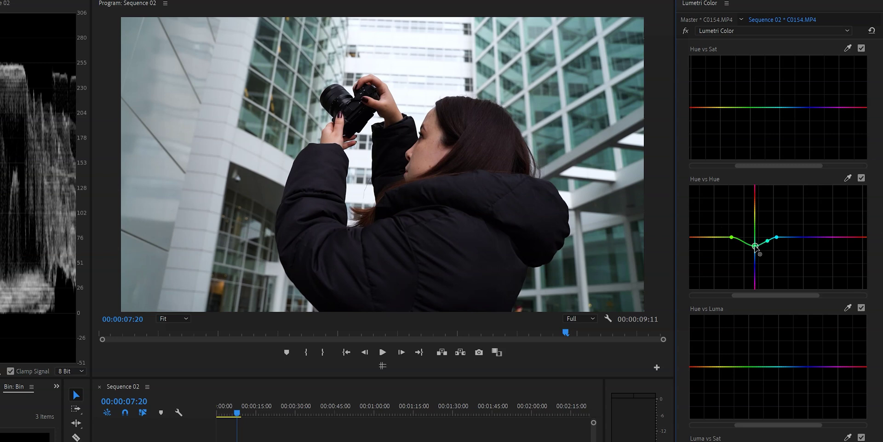
left_click_drag(733, 238, 739, 252)
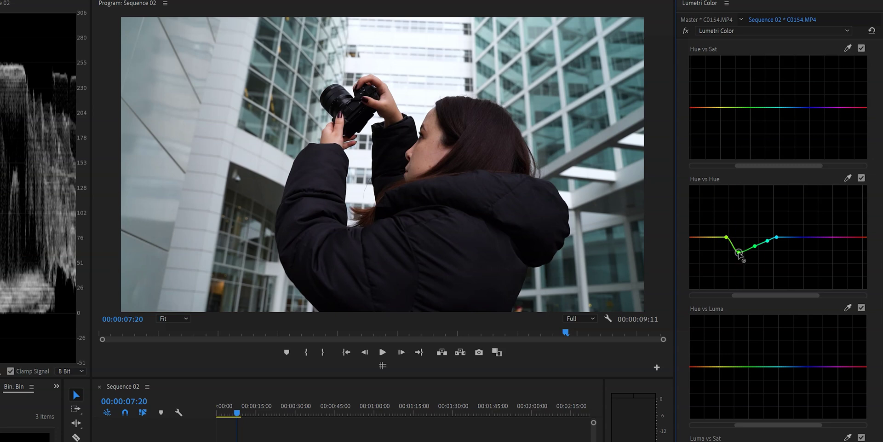
- Toggle the Hue vs Hue curve off and on to compare, leaving it enabled
left_click(861, 178)
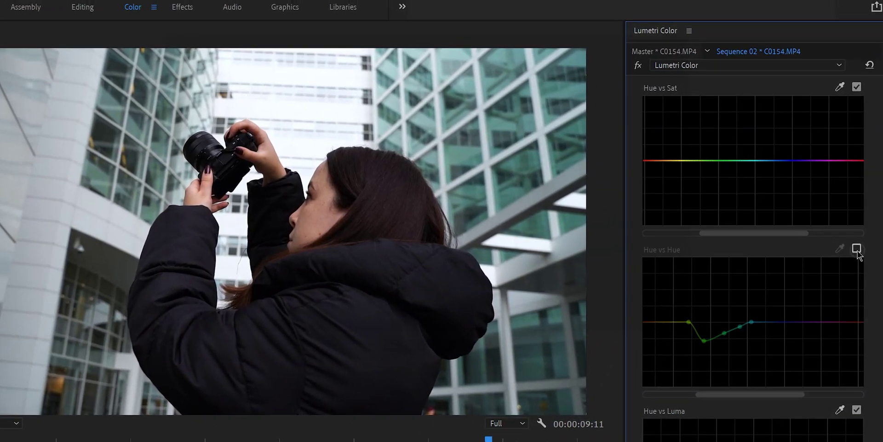
left_click(856, 249)
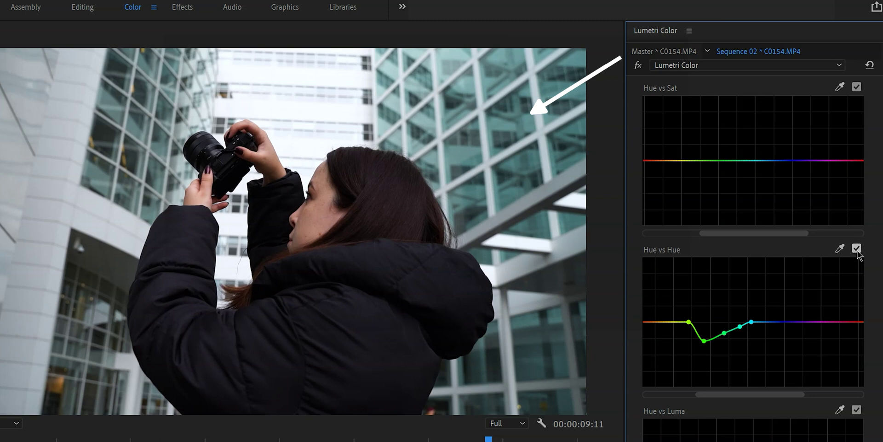
left_click(857, 248)
left_click(857, 249)
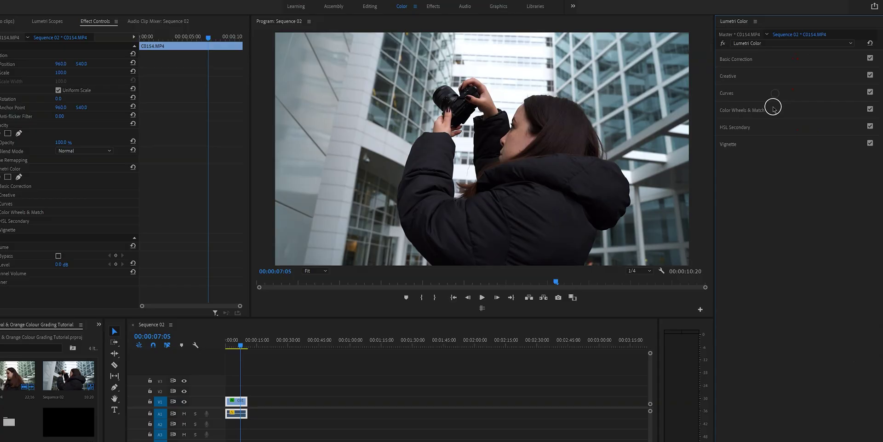
- Expand Color Wheels & Match and adjust the Shadows wheel's colour and brightness
left_click(773, 109)
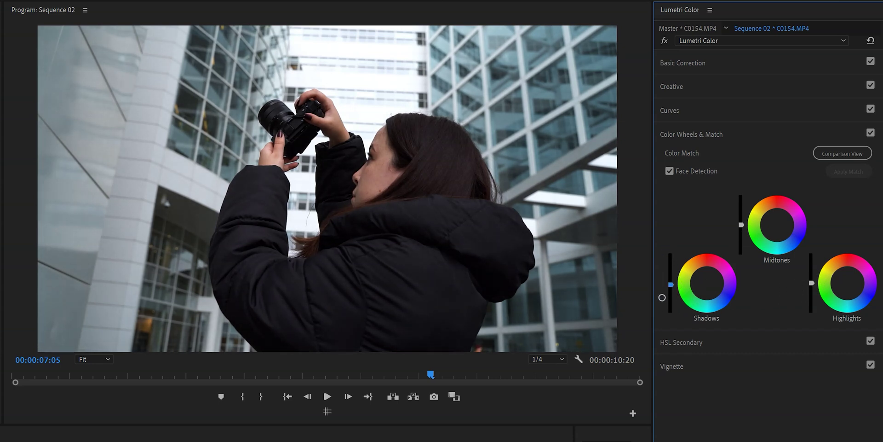
left_click_drag(670, 291, 671, 289)
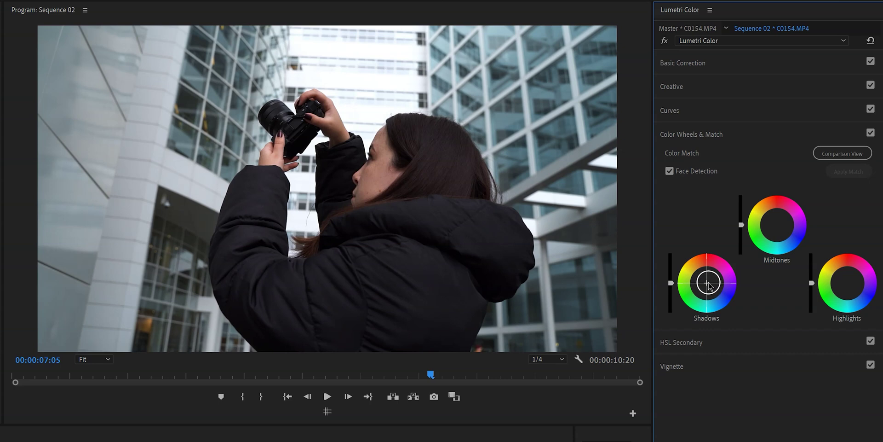
left_click_drag(709, 286, 702, 340)
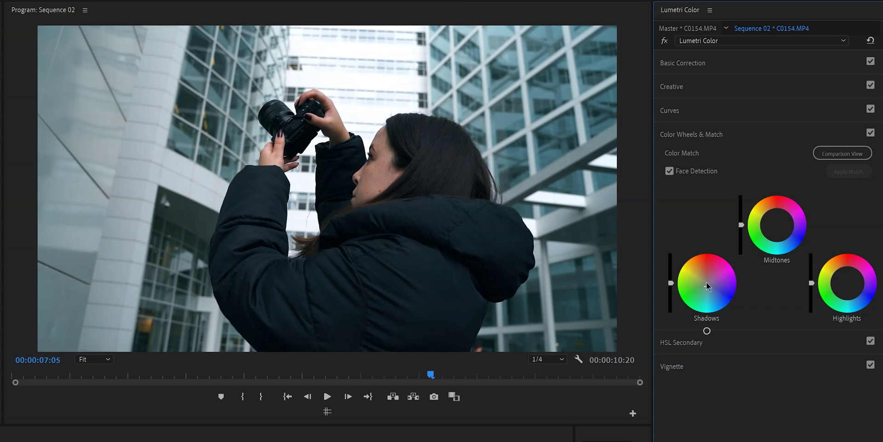
left_click(670, 283)
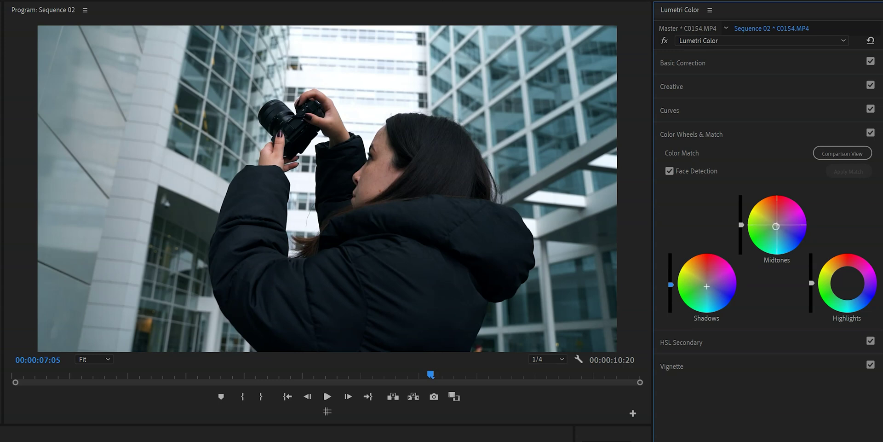
- Tint the Midtones wheel, reset the Highlights wheel to neutral, and adjust highlight brightness
left_click_drag(777, 224, 765, 199)
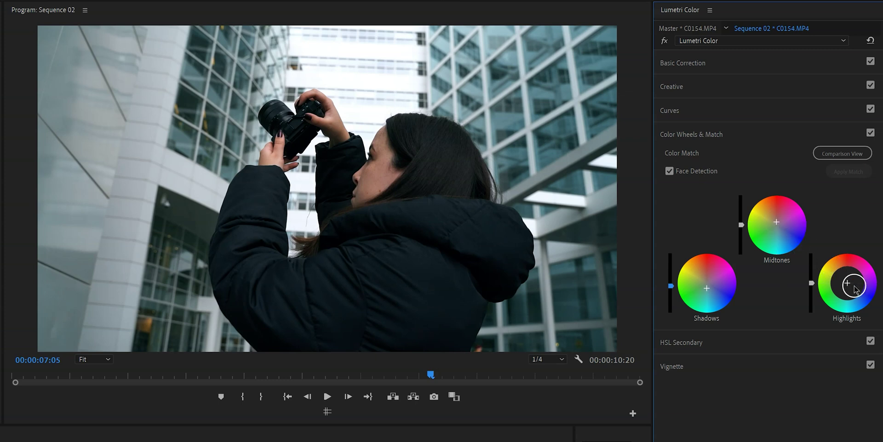
left_click_drag(848, 284, 846, 280)
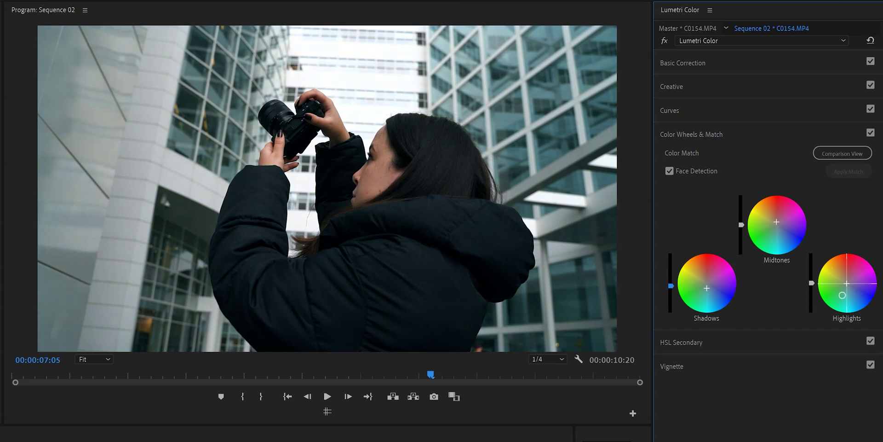
double_click(842, 294)
left_click(816, 283)
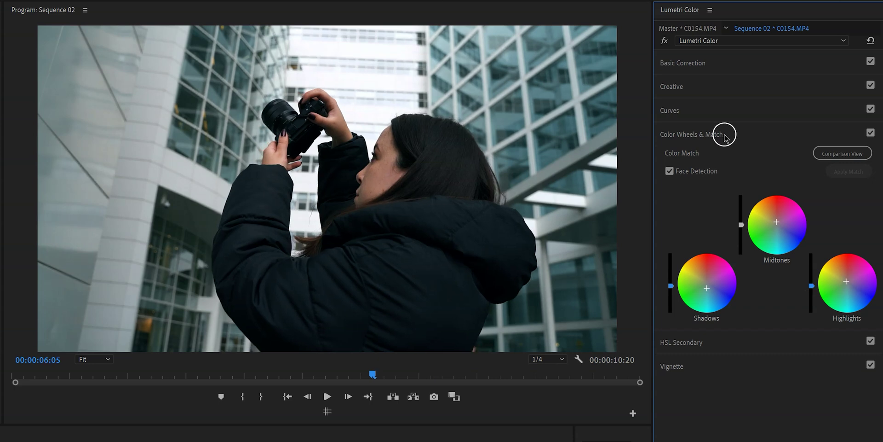
- Collapse Color Wheels and set Vignette Amount to -0.6 and Feather to 66.2
left_click(723, 134)
left_click(708, 181)
mouse_move(785, 200)
left_mouse_down()
mouse_move(761, 199)
mouse_move(770, 200)
left_mouse_up()
left_click(791, 246)
left_click_drag(792, 248, 807, 246)
left_click(715, 183)
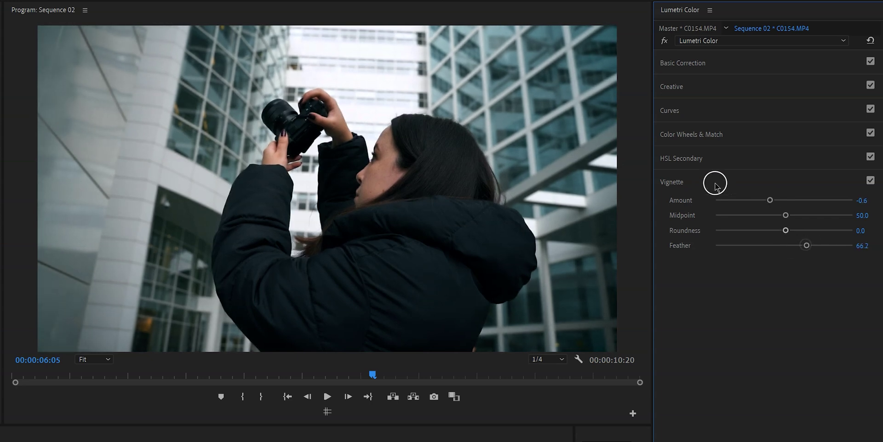